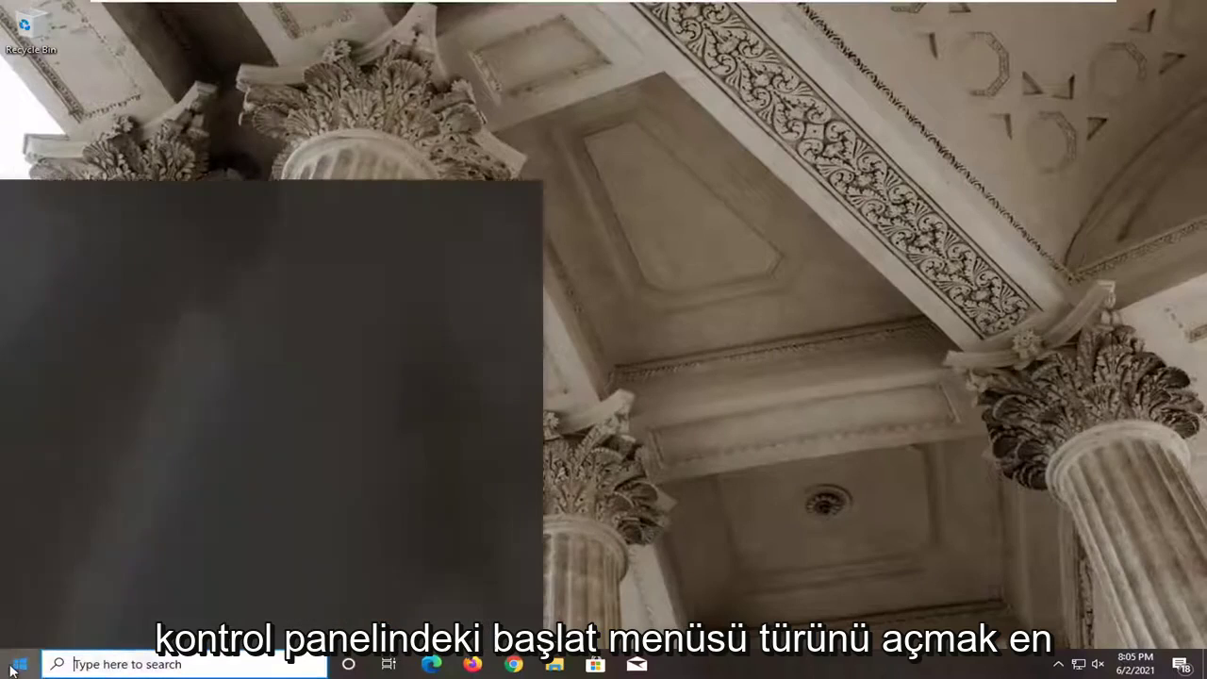
Open Control Panel, set its view to large icons, and open Programs and Features
{"action": "type", "text": "contr"}
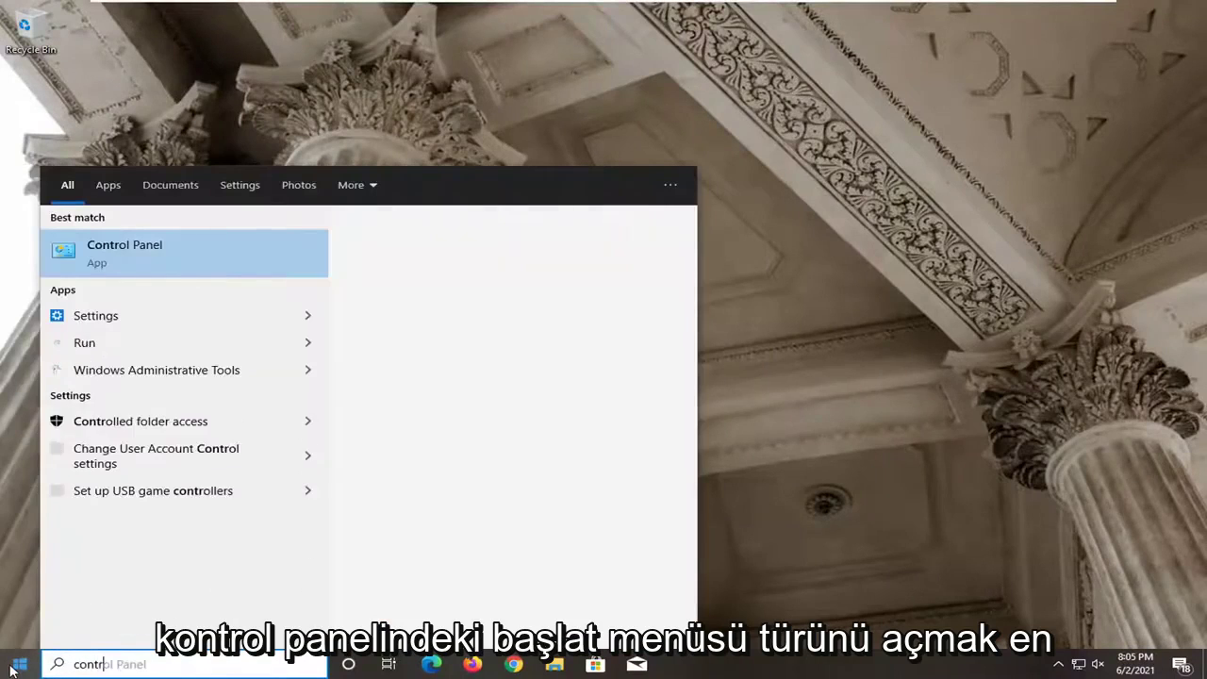
{"action": "type", "text": "ol panel"}
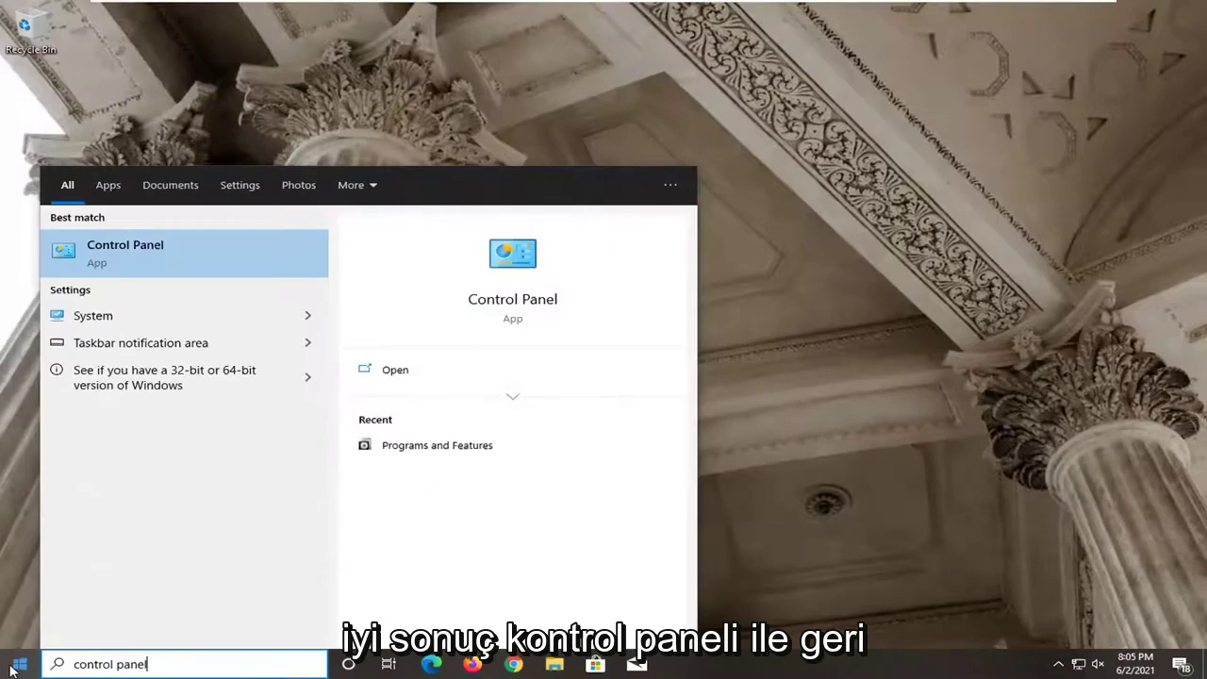
{"action": "left_click", "coordinate": [173, 251]}
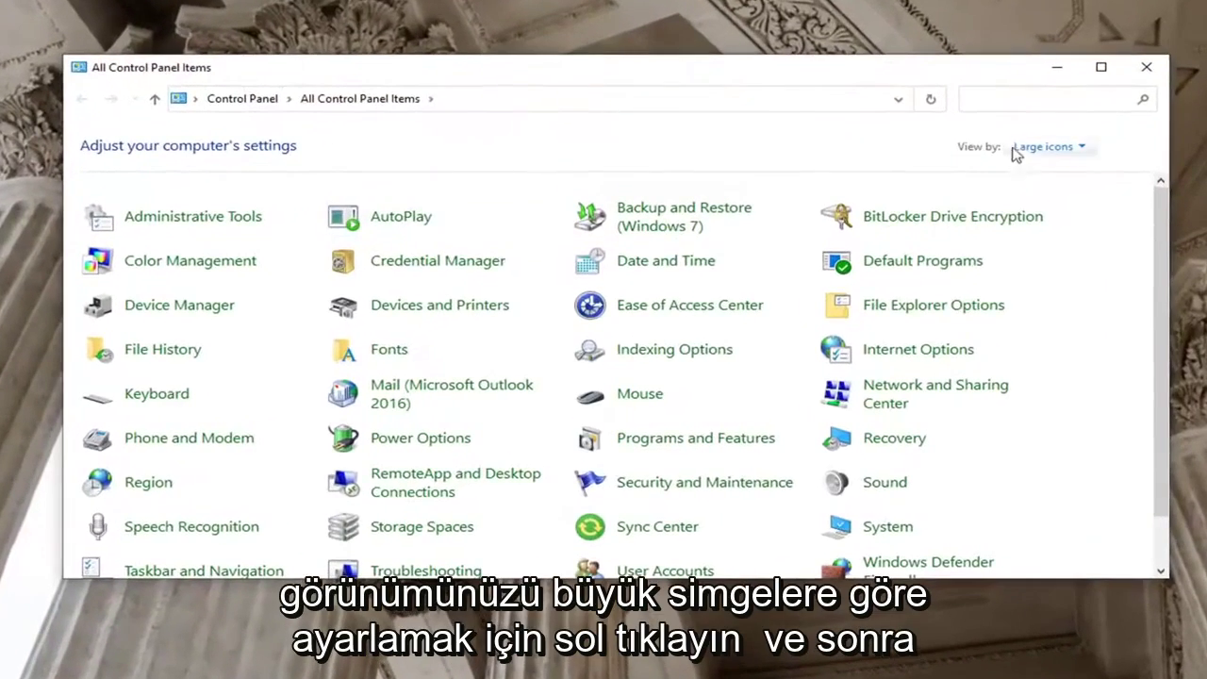
{"action": "left_click", "coordinate": [1044, 147]}
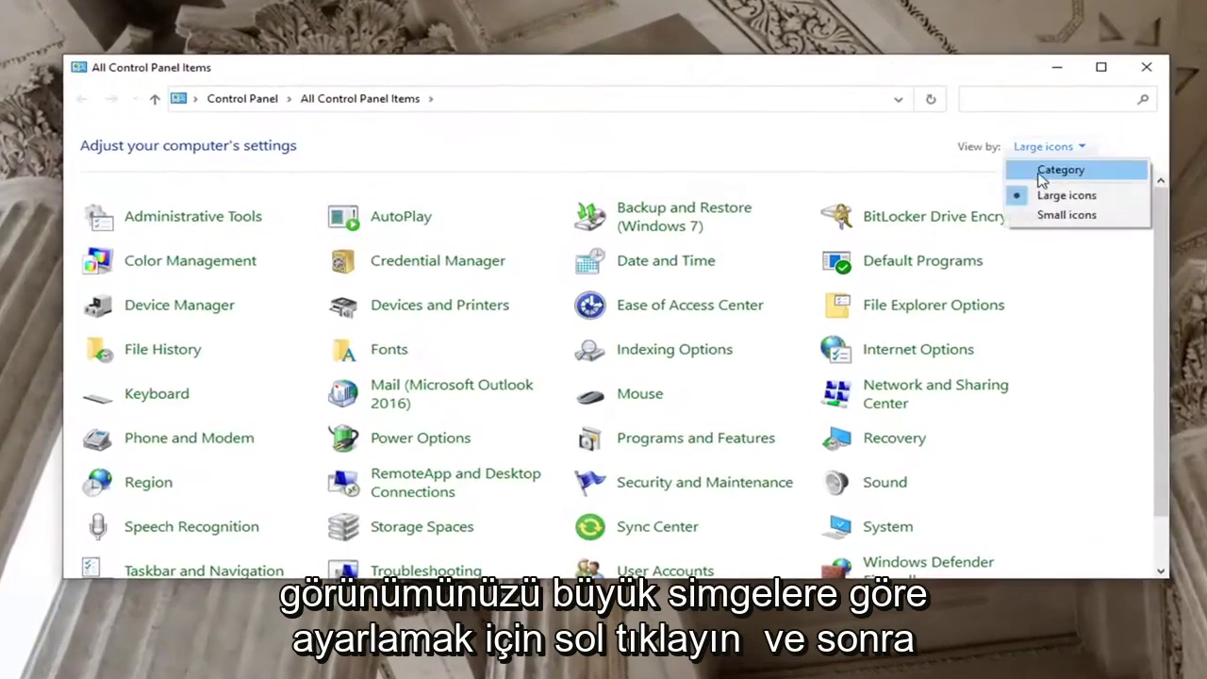
{"action": "left_click", "coordinate": [1032, 196]}
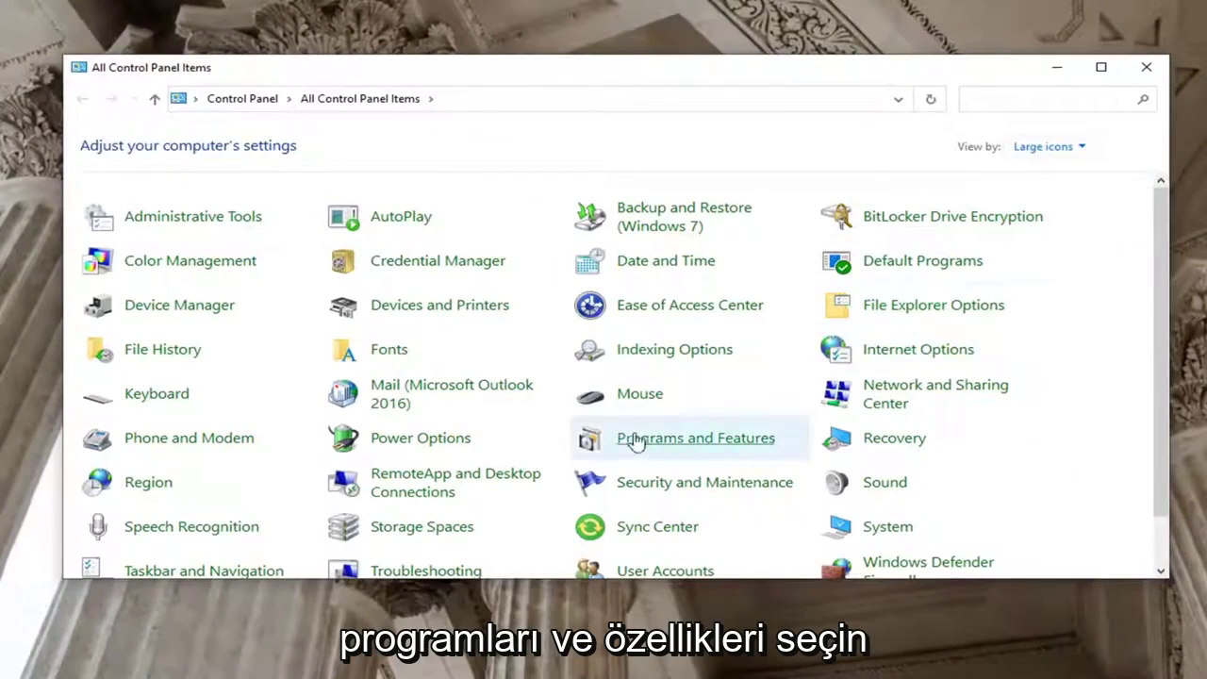
{"action": "left_click", "coordinate": [698, 439]}
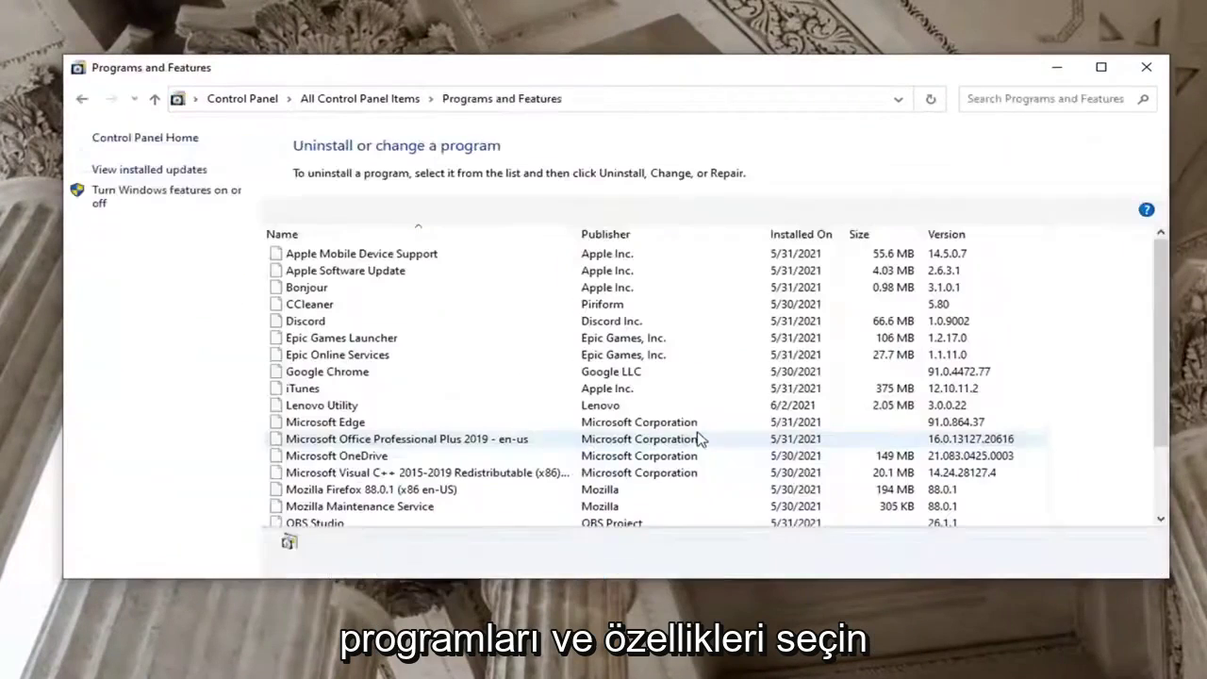
Try to uninstall Epic Games Launcher, retry once, and cancel the uninstallation
{"action": "left_click", "coordinate": [346, 338]}
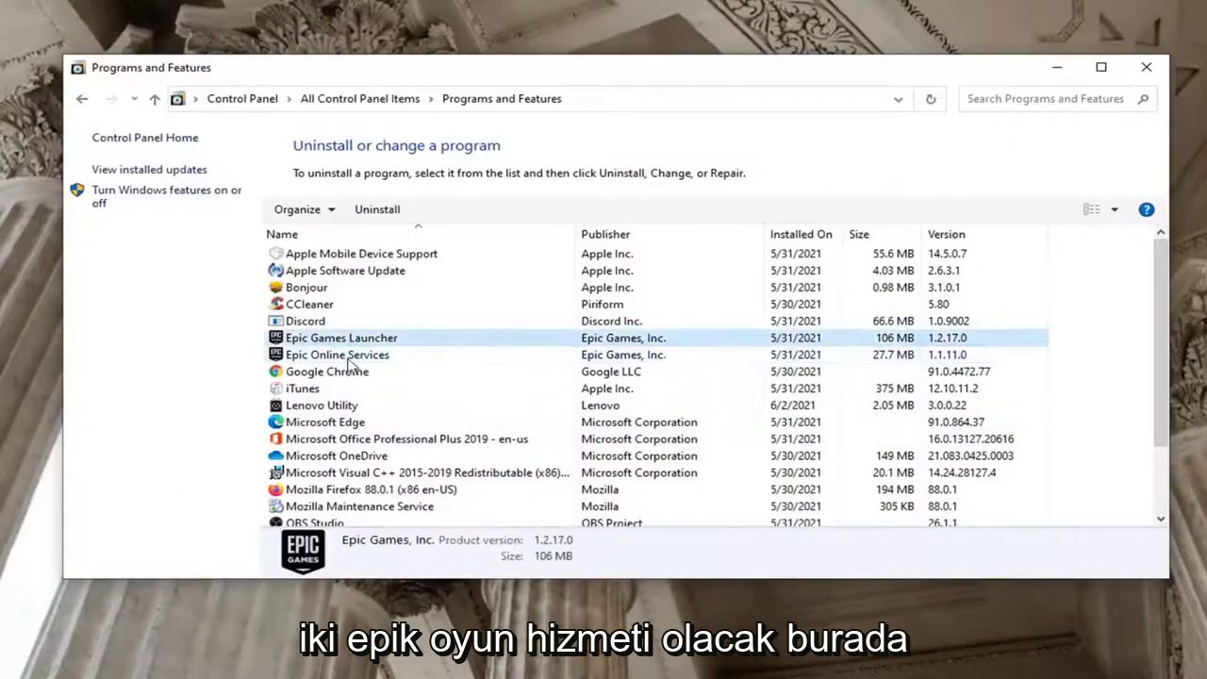
{"action": "left_click", "coordinate": [349, 356]}
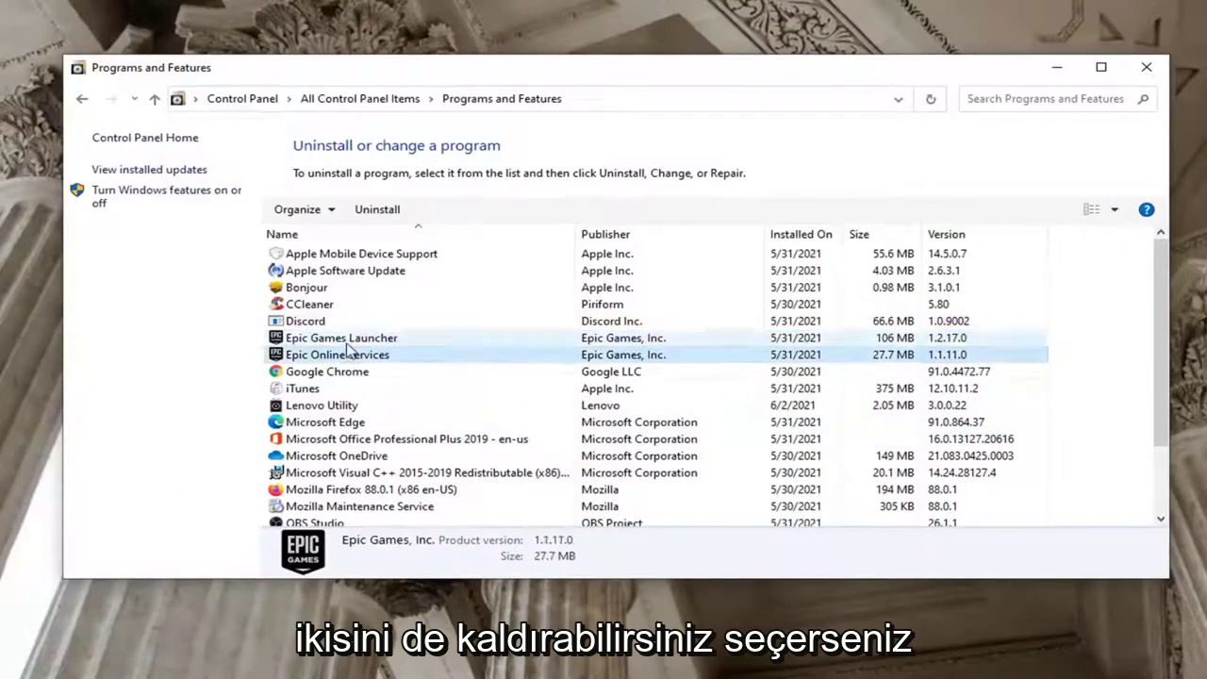
{"action": "left_click", "coordinate": [347, 341]}
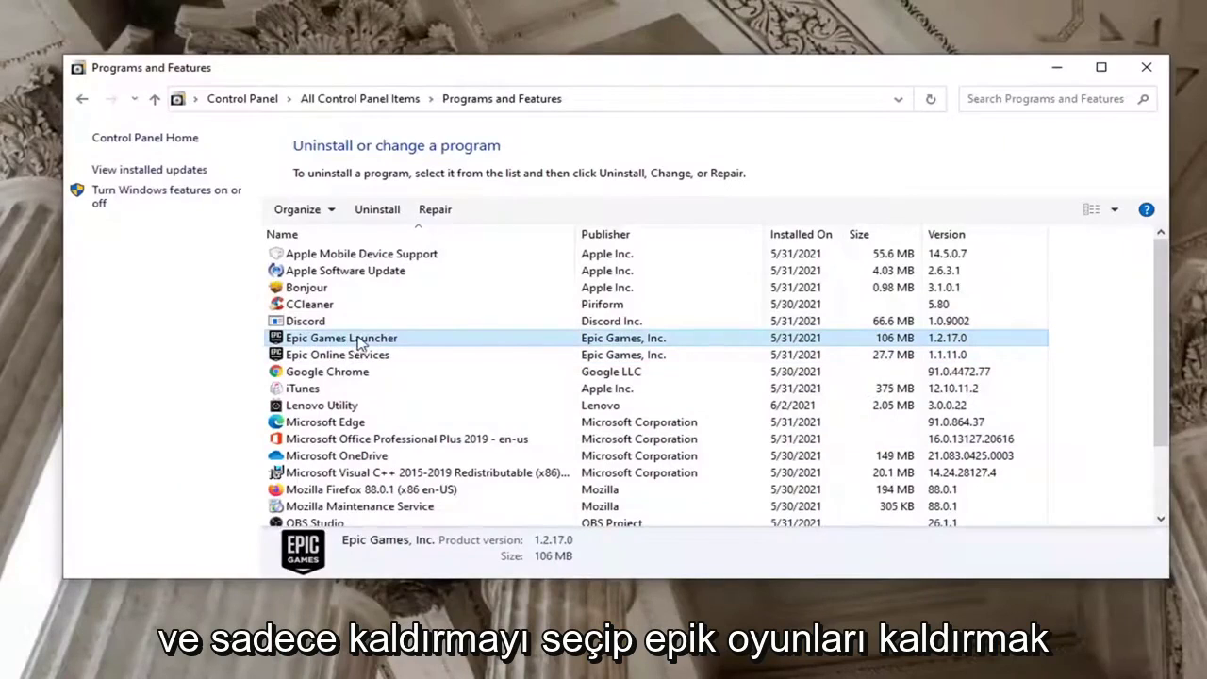
{"action": "left_click", "coordinate": [376, 209]}
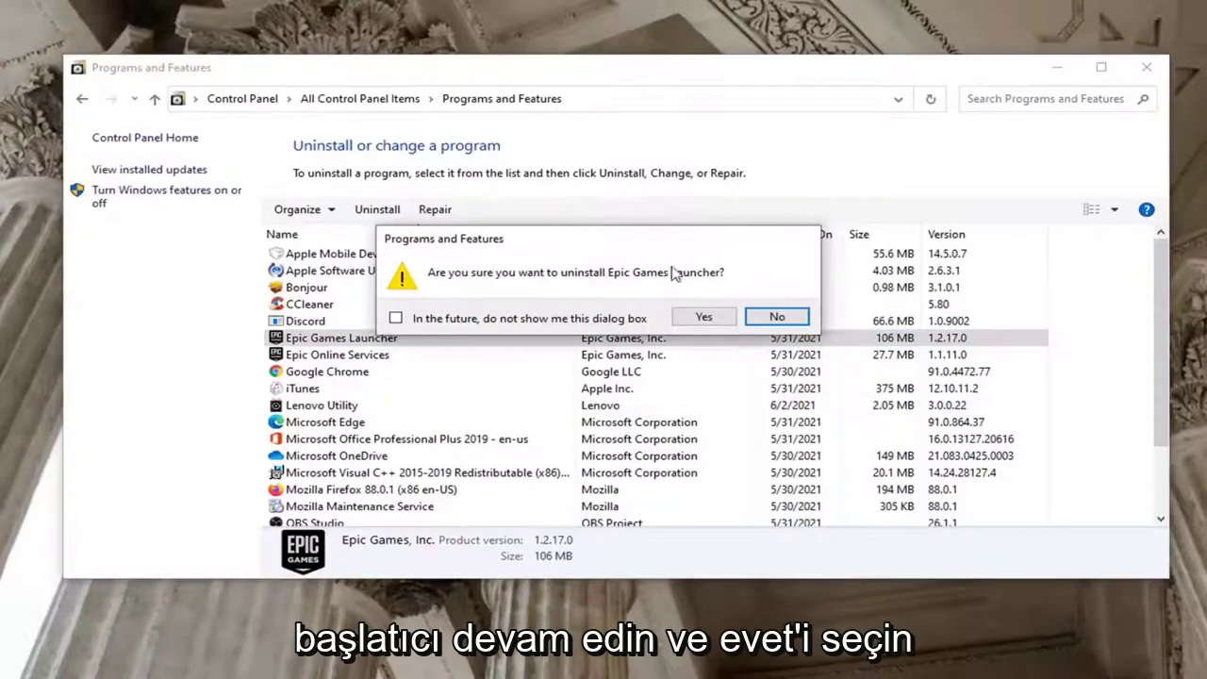
{"action": "left_click", "coordinate": [703, 317]}
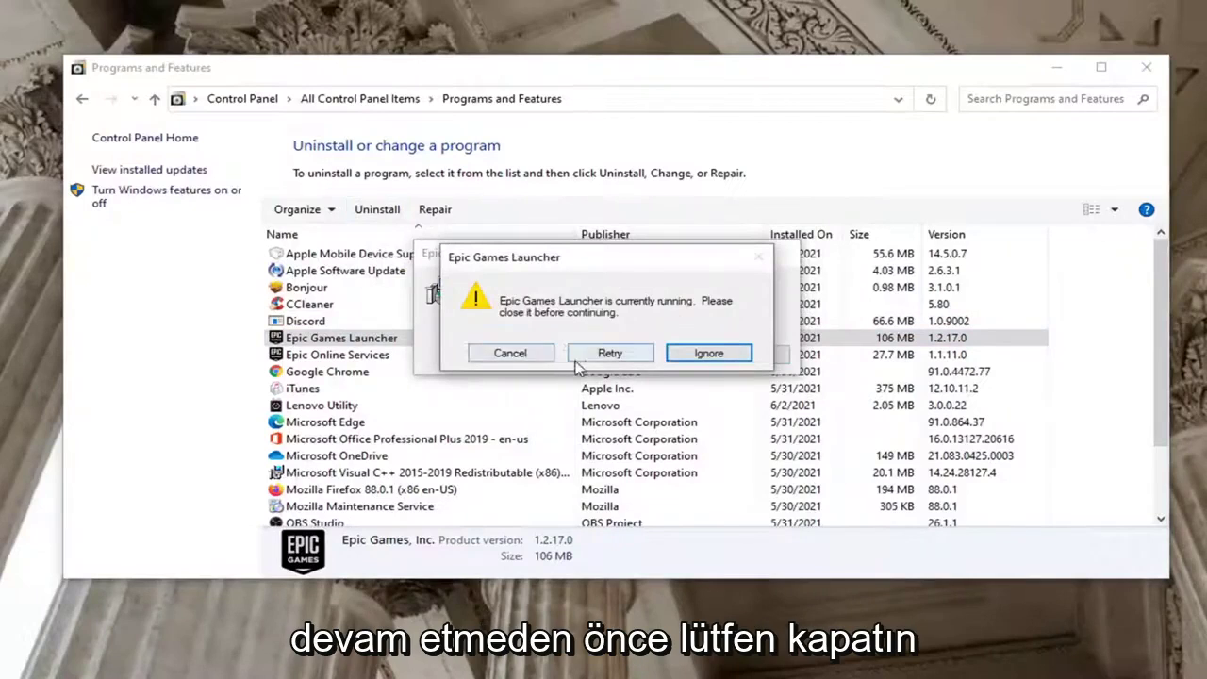
{"action": "left_click", "coordinate": [609, 354]}
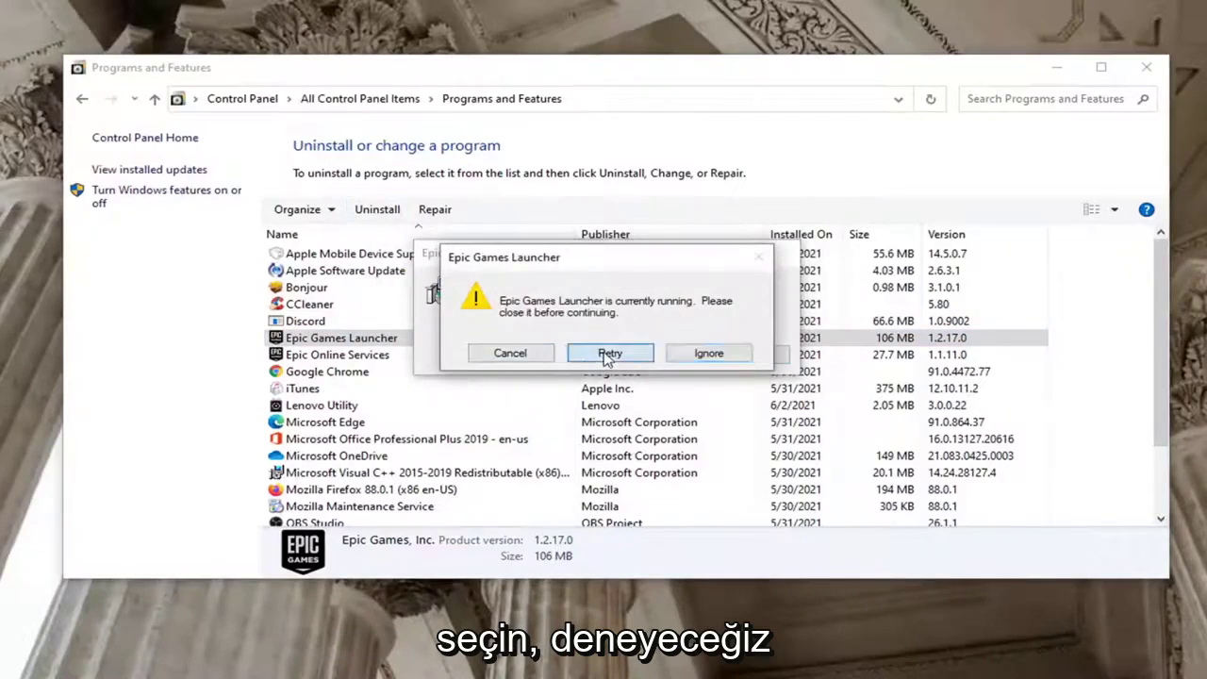
{"action": "left_click", "coordinate": [509, 353]}
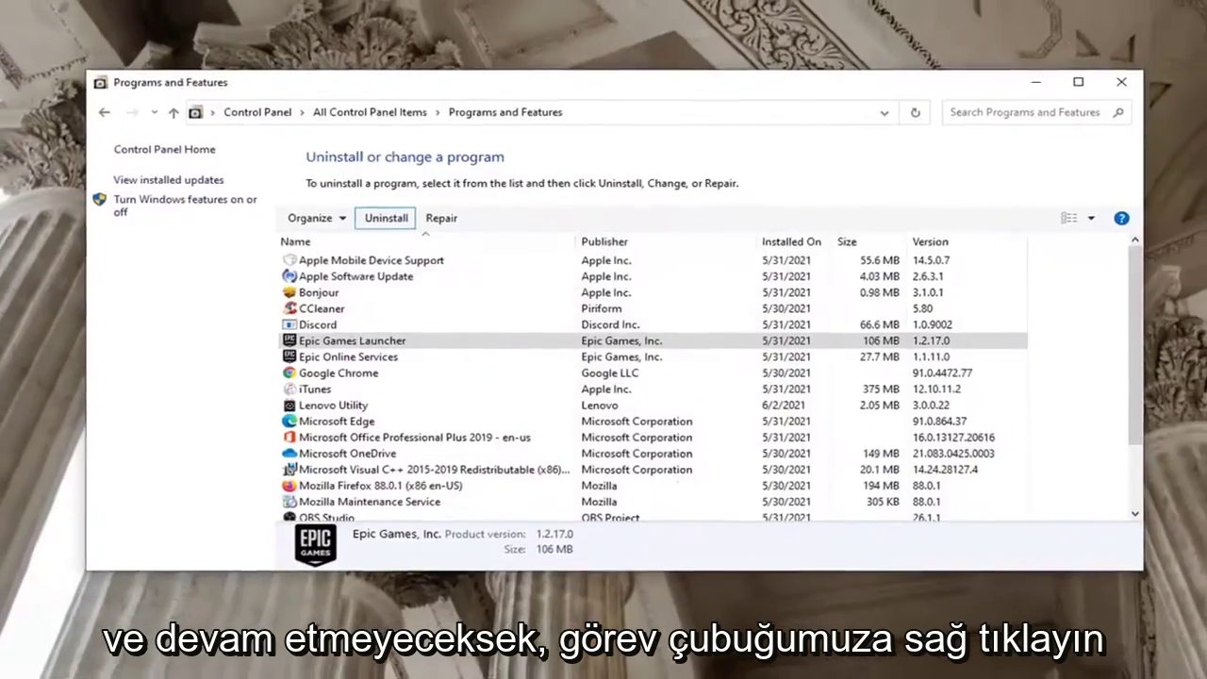
Open Task Manager, end the EpicGamesLauncher background process, and close Task Manager
{"action": "right_click", "coordinate": [783, 666]}
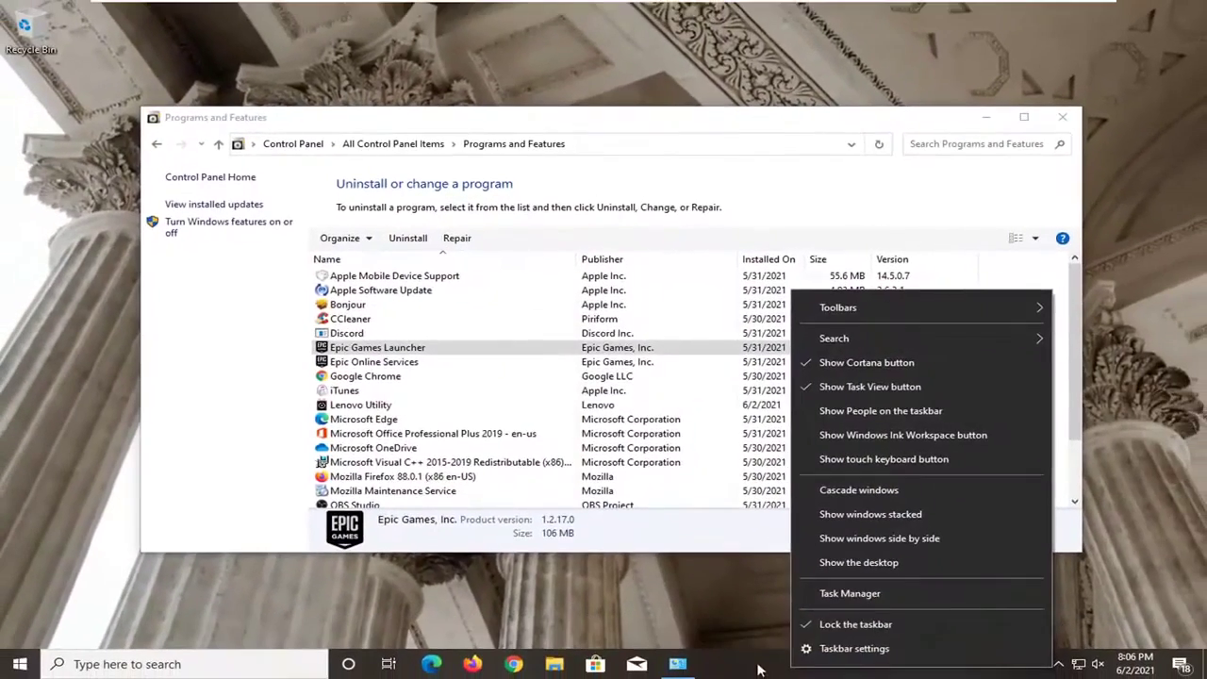
{"action": "left_click", "coordinate": [822, 596]}
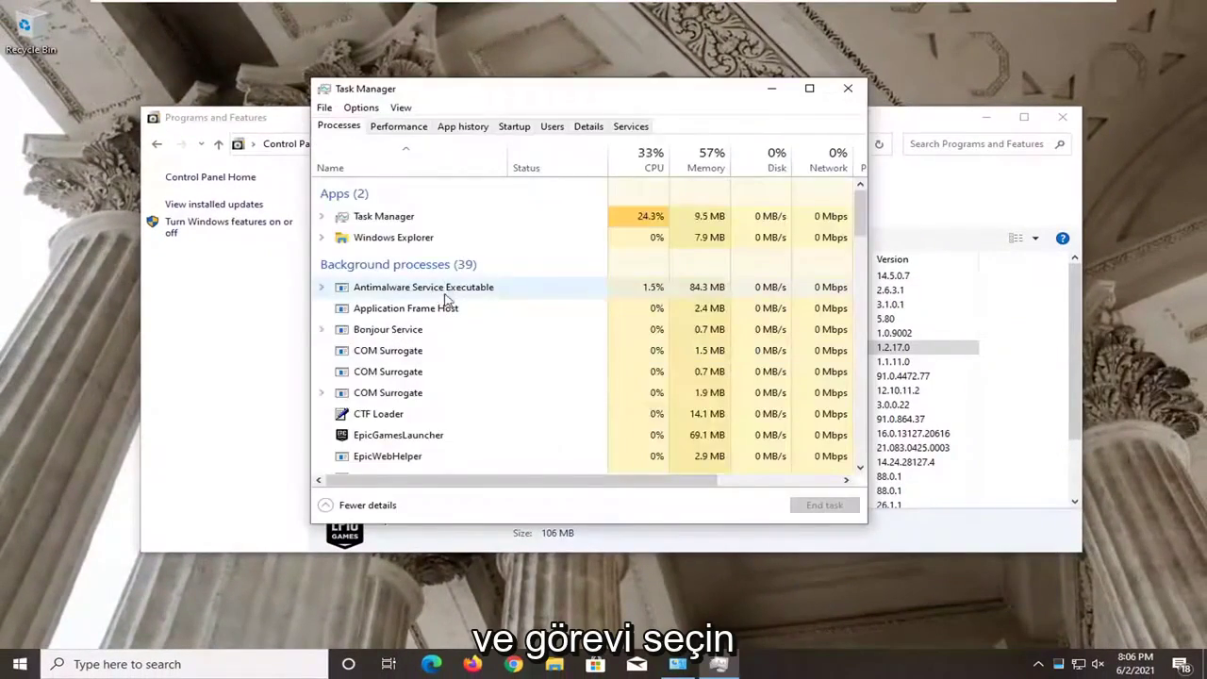
{"action": "scroll", "coordinate": [415, 278], "scroll_direction": "down", "scroll_amount": 3}
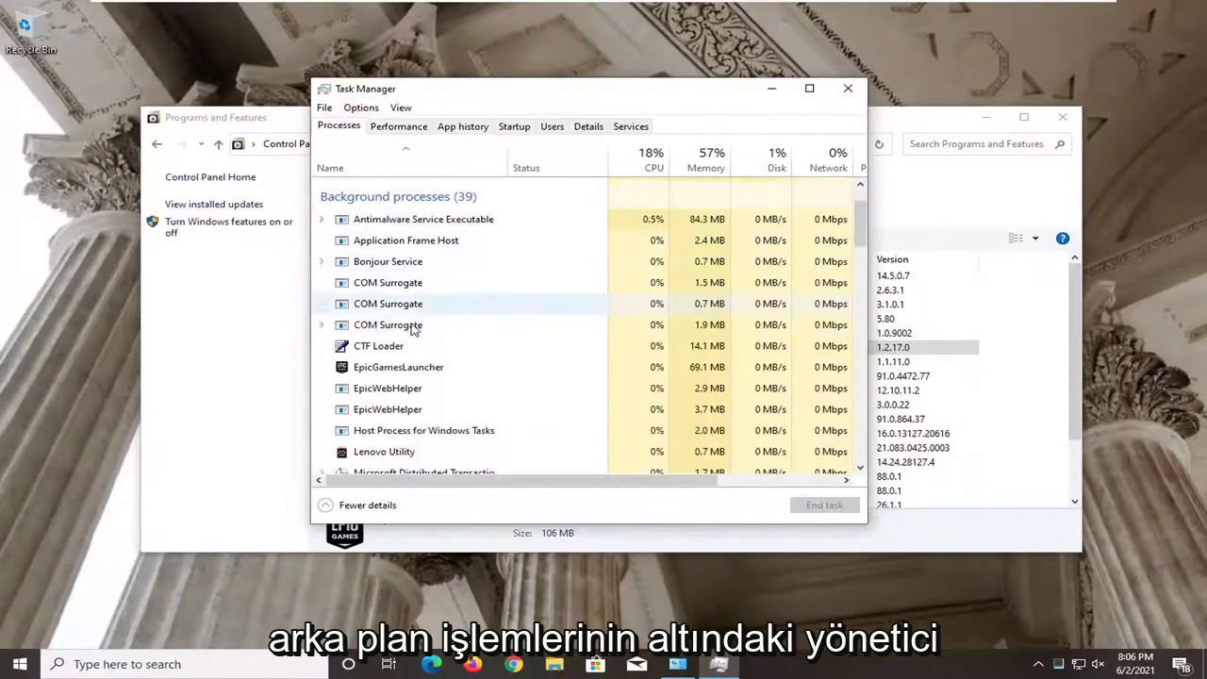
{"action": "left_click", "coordinate": [429, 368]}
{"action": "scroll", "coordinate": [529, 396], "scroll_direction": "down", "scroll_amount": 1}
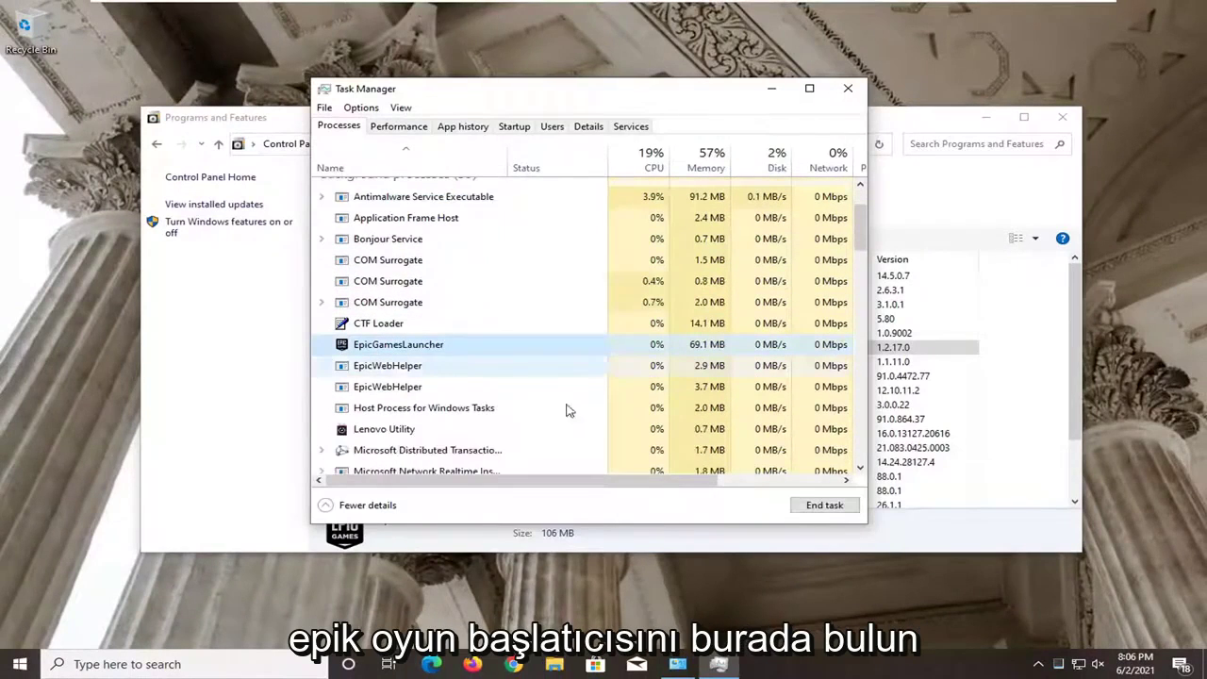
{"action": "left_click", "coordinate": [818, 506]}
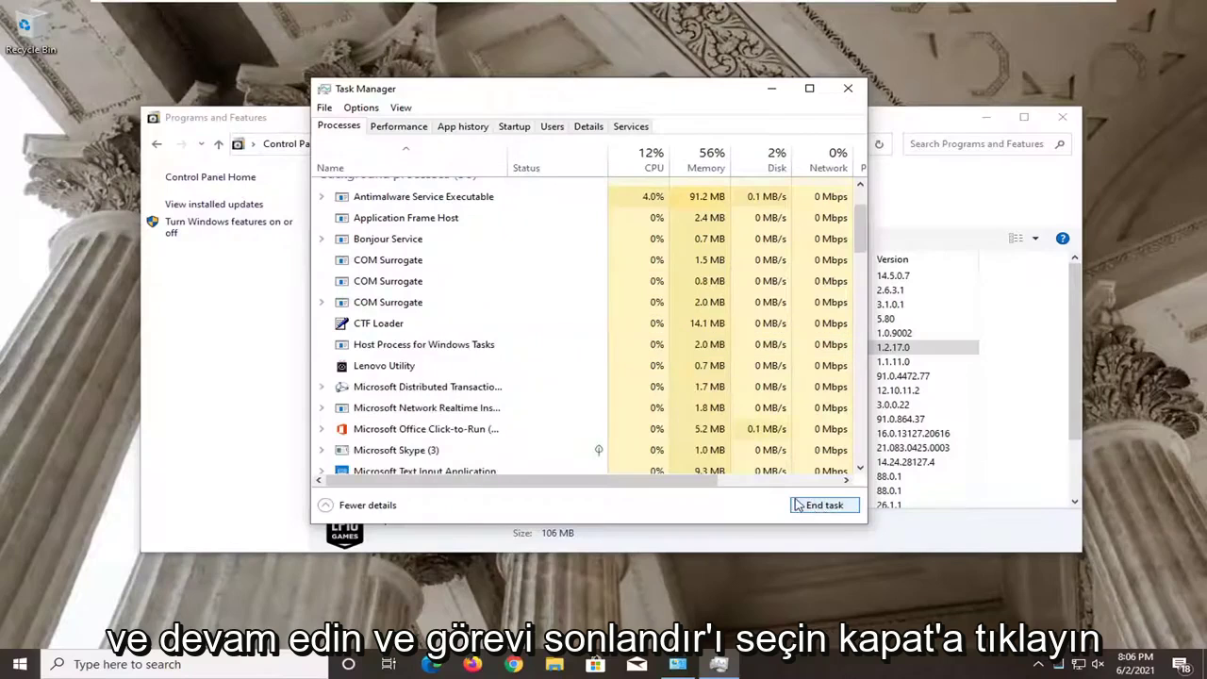
{"action": "left_click", "coordinate": [848, 88]}
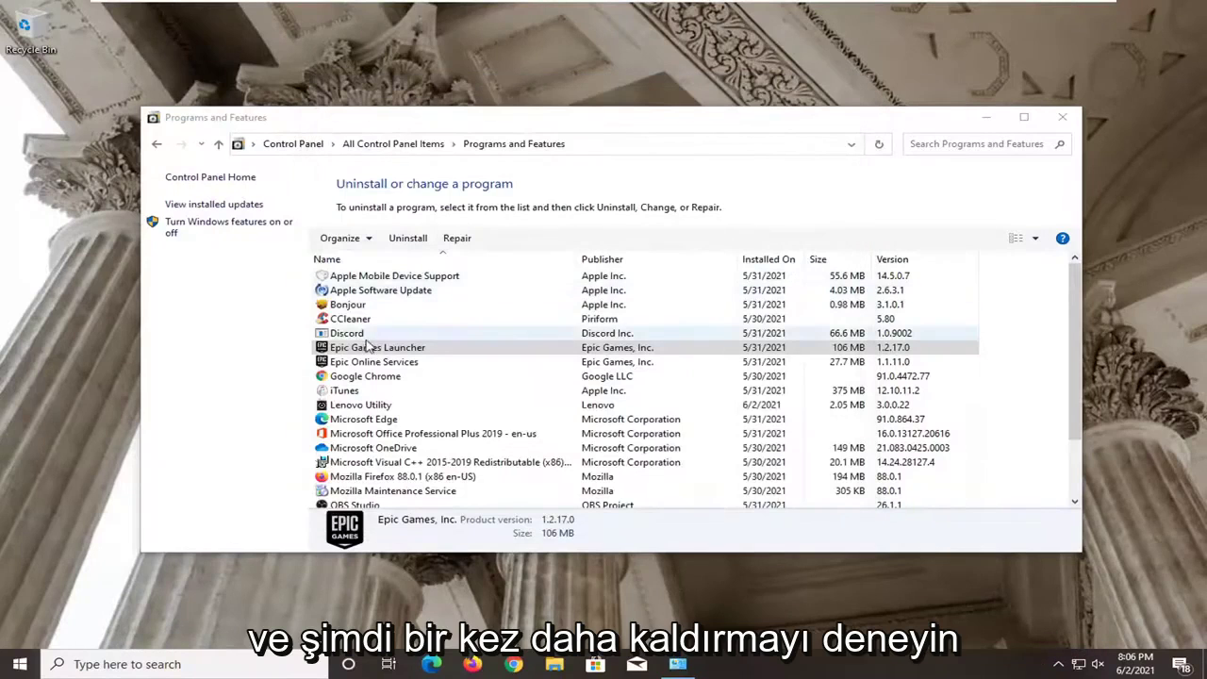
Uninstall Epic Games Launcher, confirming the removal and allowing it to make changes to the device
{"action": "left_click", "coordinate": [409, 241]}
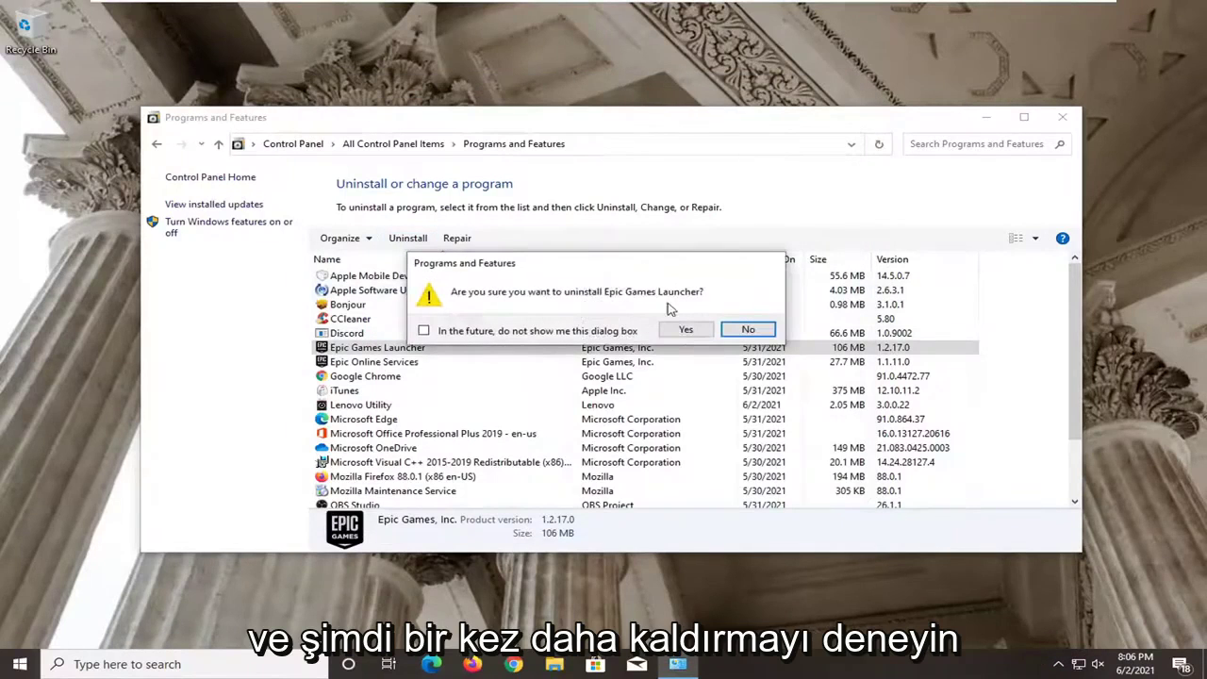
{"action": "left_click", "coordinate": [686, 330]}
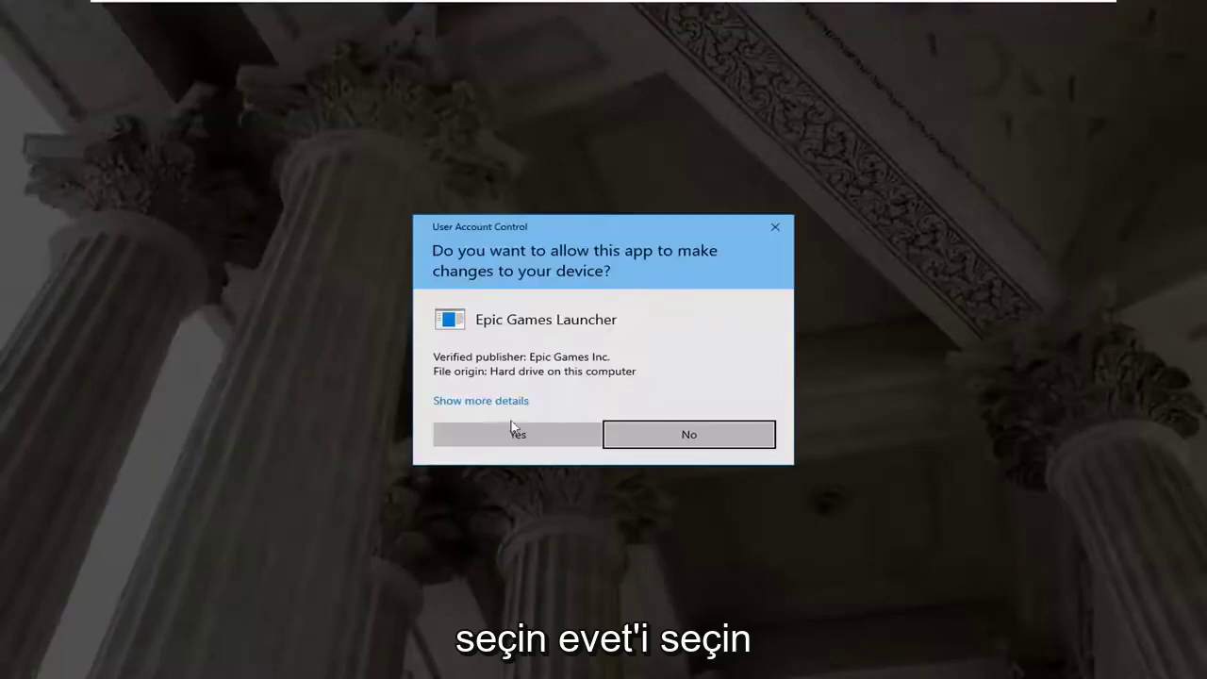
{"action": "left_click", "coordinate": [507, 436]}
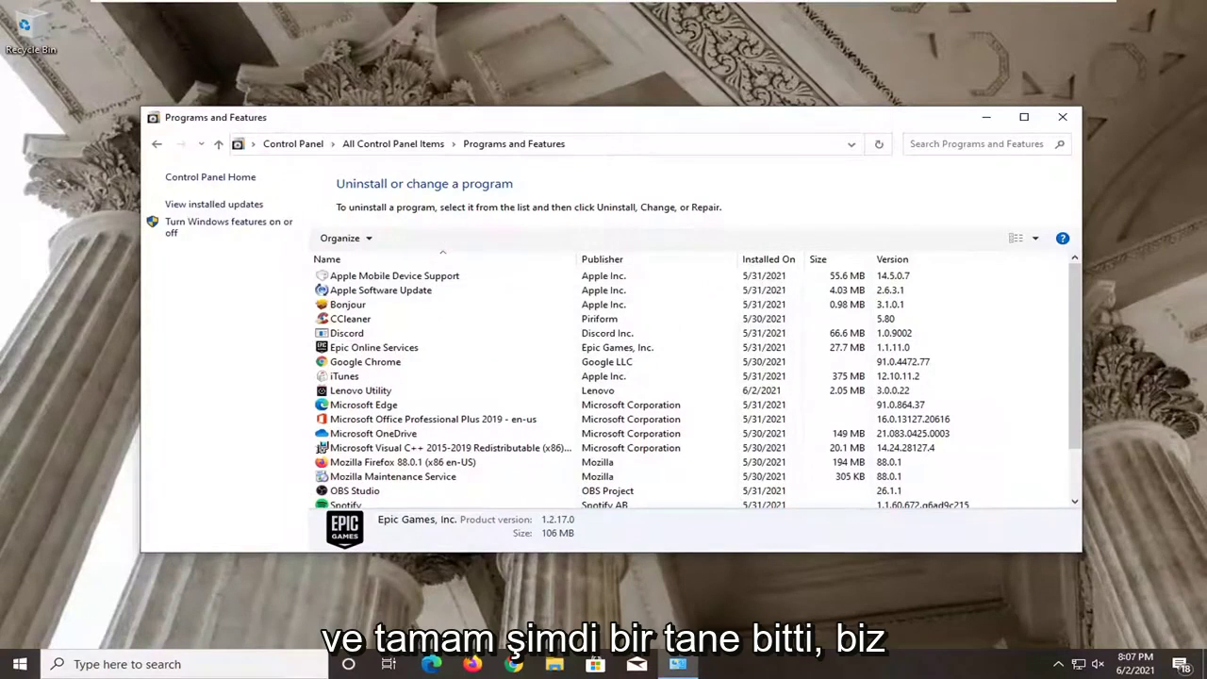
Uninstall Epic Online Services, confirming the removal and allowing it to make changes to the device
{"action": "left_click", "coordinate": [394, 347]}
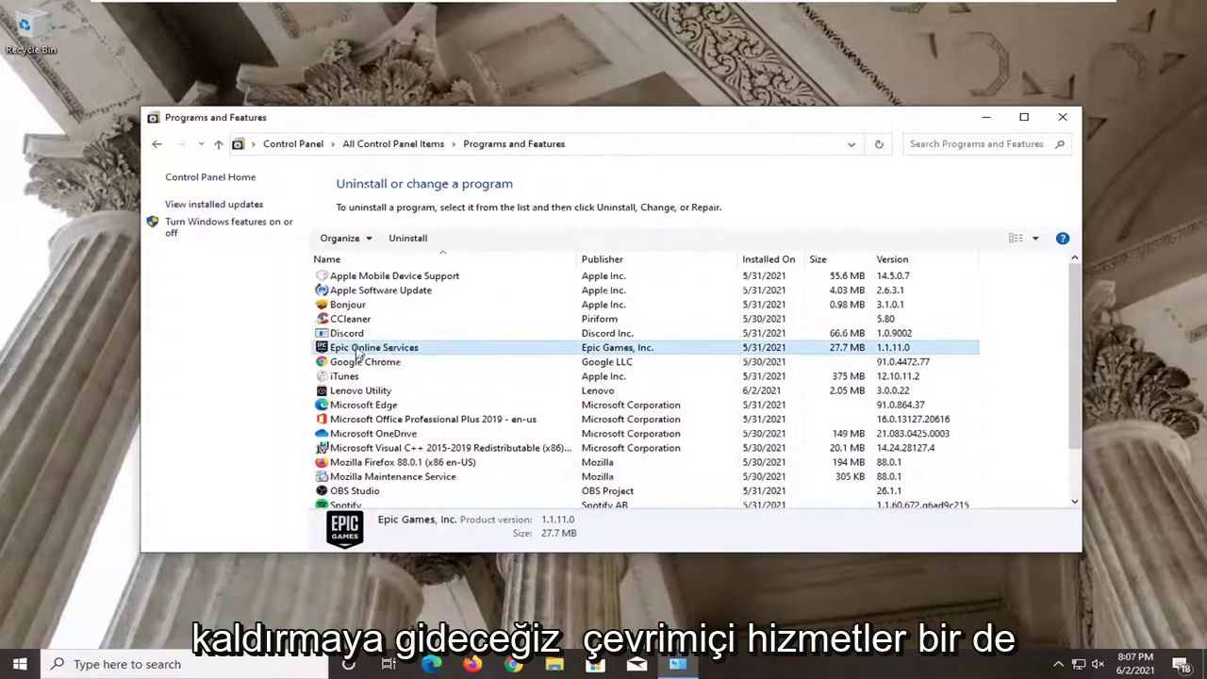
{"action": "left_click", "coordinate": [408, 238]}
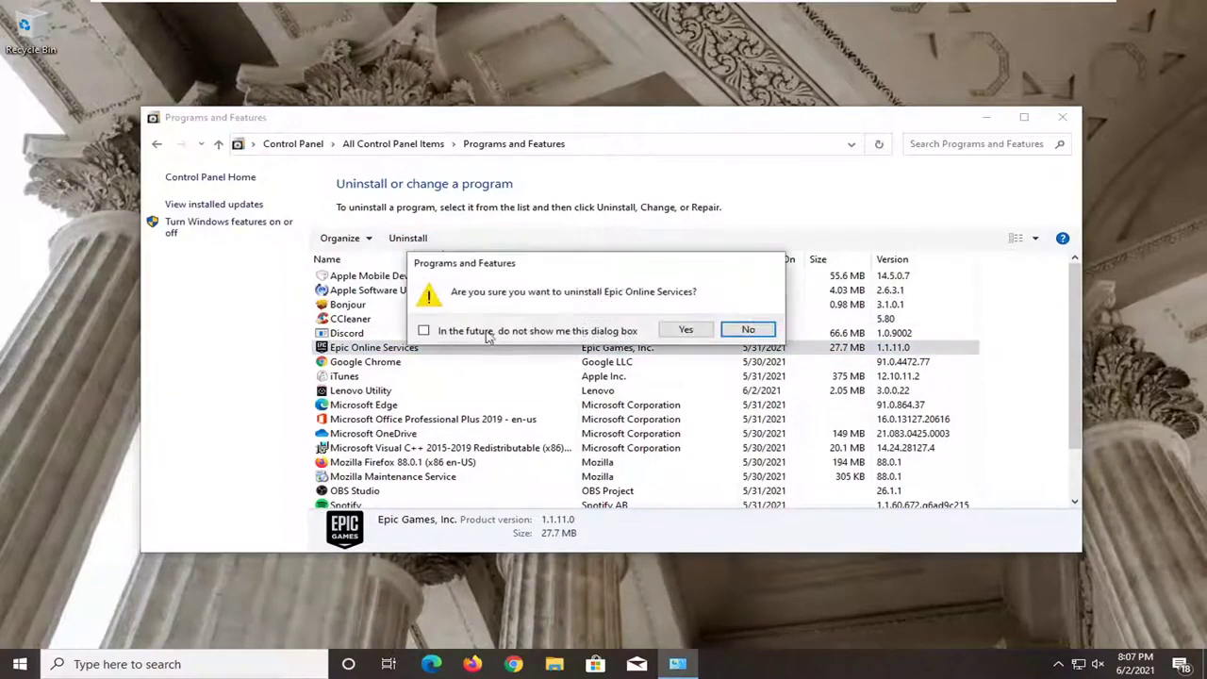
{"action": "left_click", "coordinate": [685, 330]}
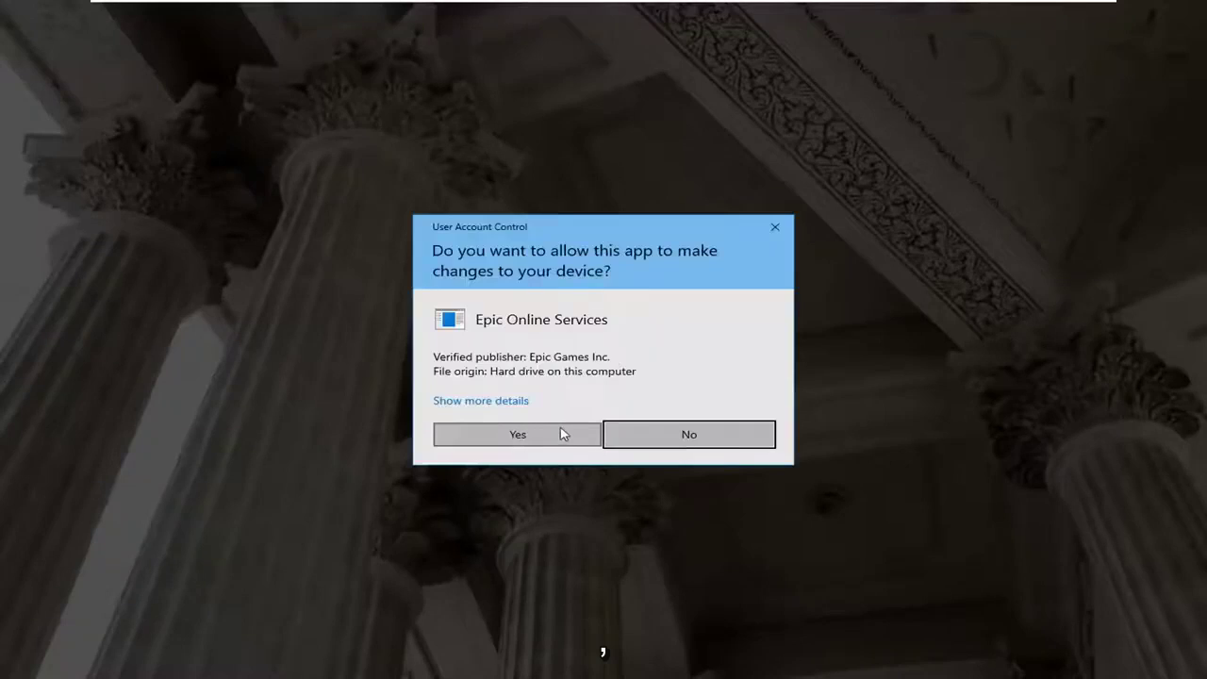
{"action": "left_click", "coordinate": [520, 436]}
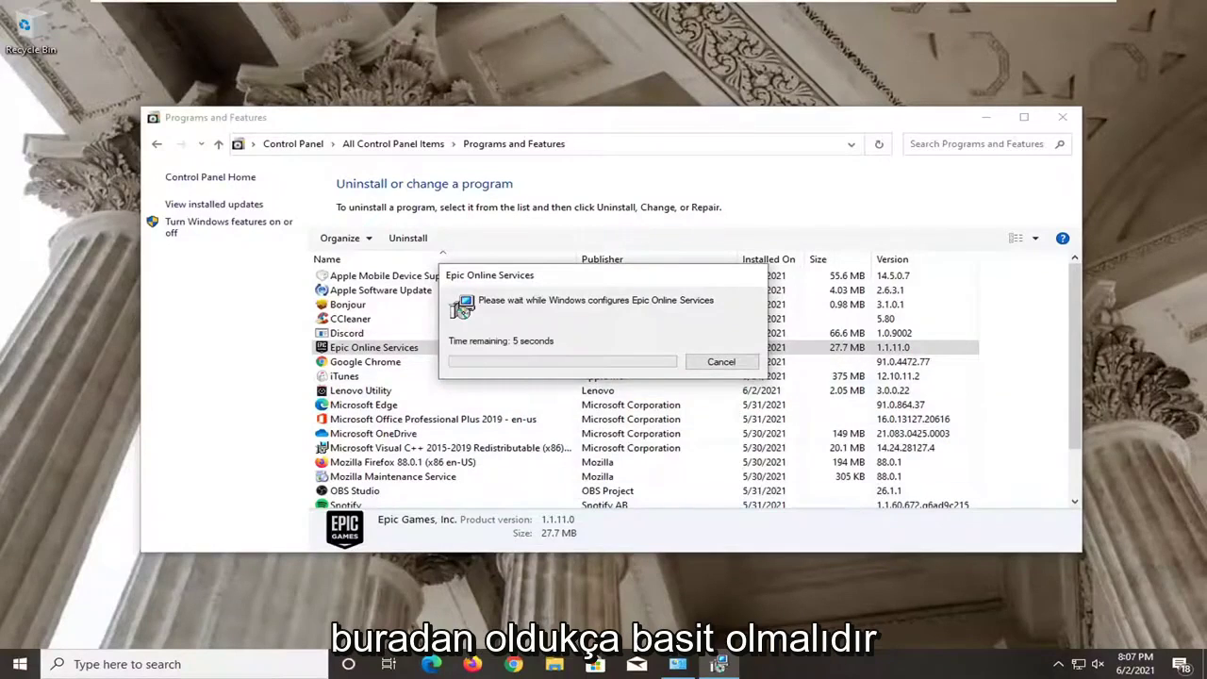
Close the Programs and Features window and restart the computer
{"action": "left_click", "coordinate": [1064, 117]}
{"action": "left_click", "coordinate": [20, 664]}
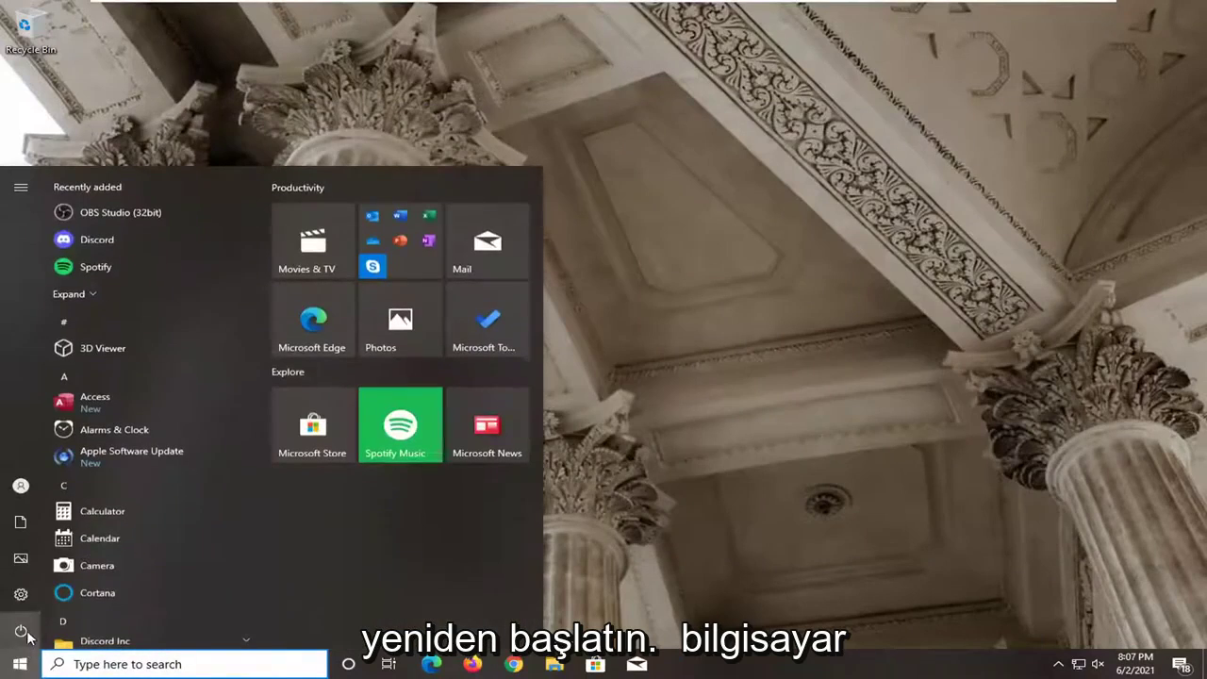
{"action": "left_click", "coordinate": [21, 631]}
{"action": "left_click", "coordinate": [56, 596]}
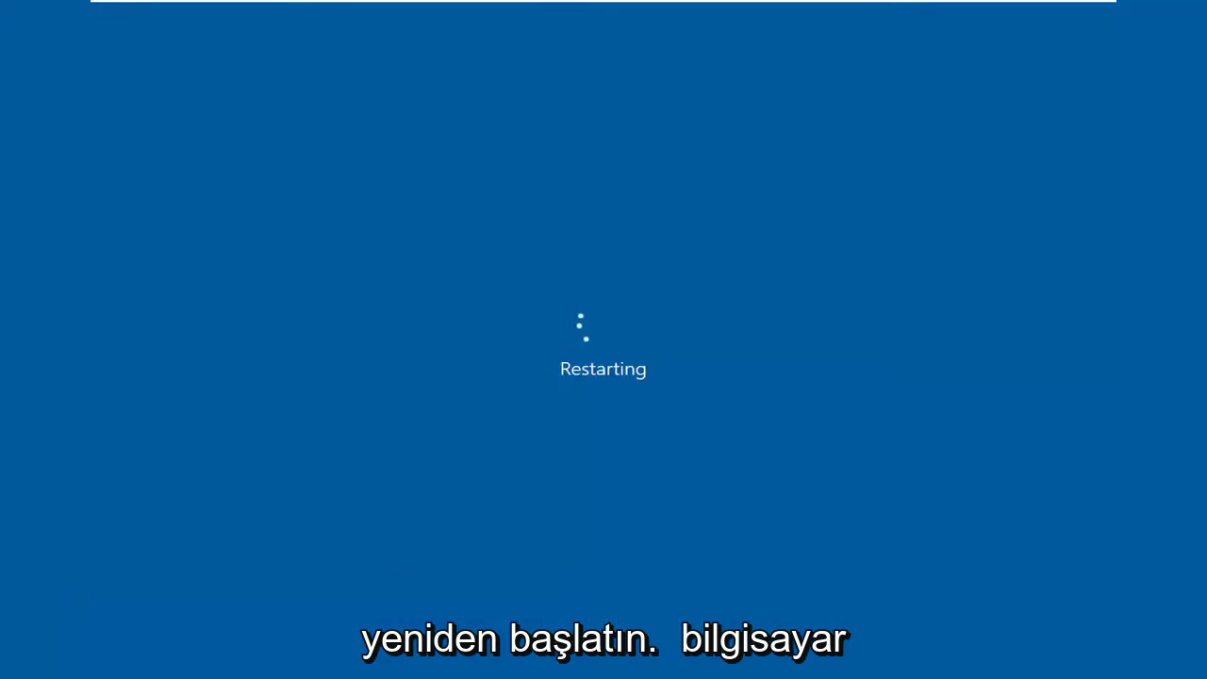